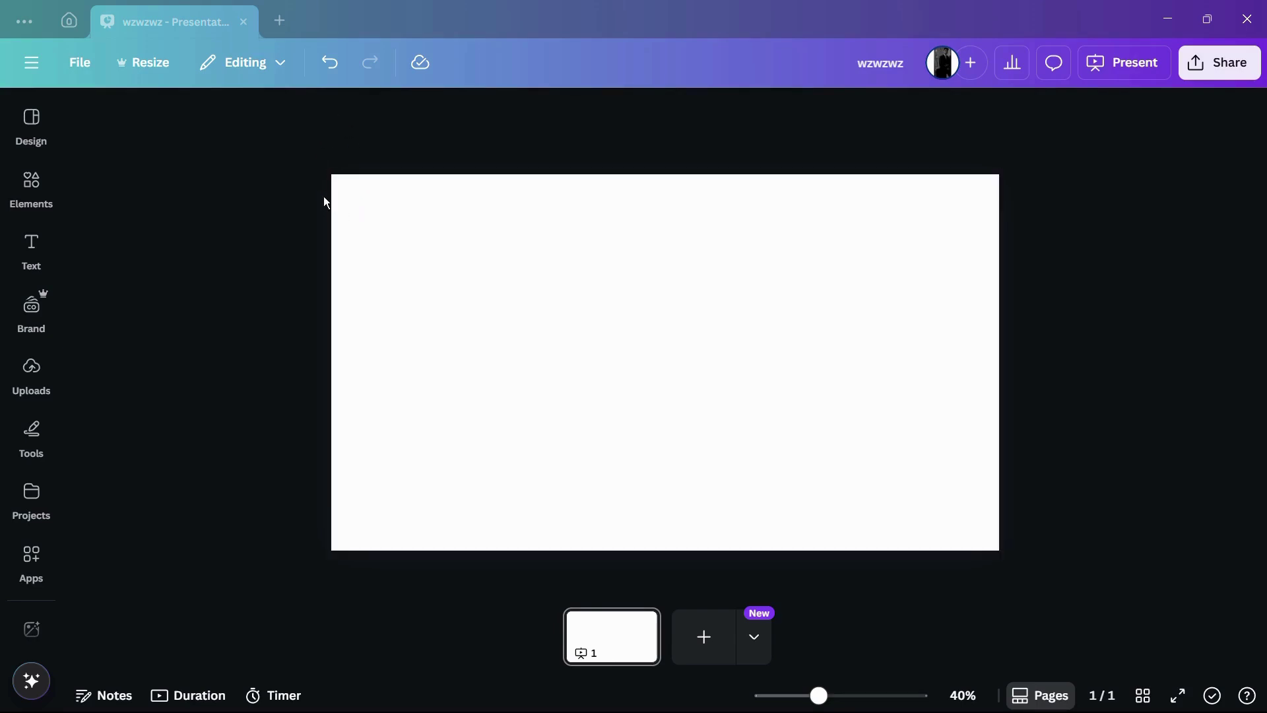
- Search the elements library for "cars" and limit the results to photos
{"action": "left_click", "coordinate": [37, 191]}
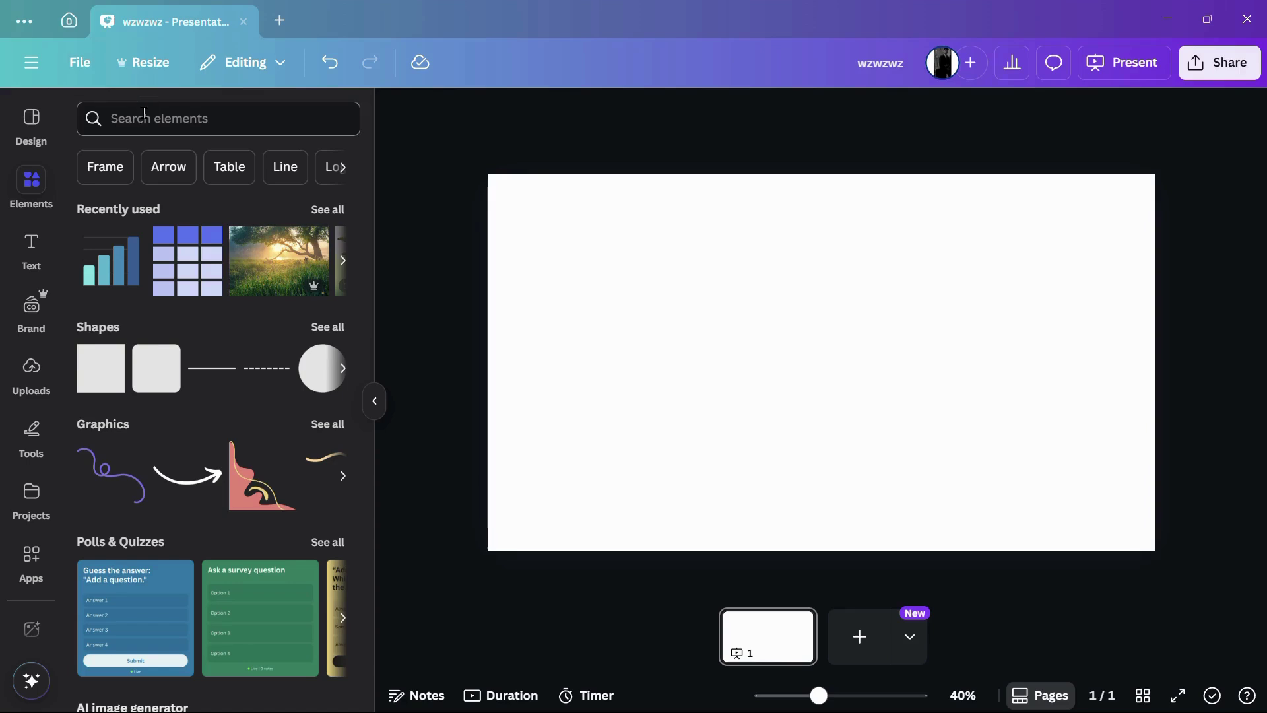
{"action": "right_click", "coordinate": [141, 118]}
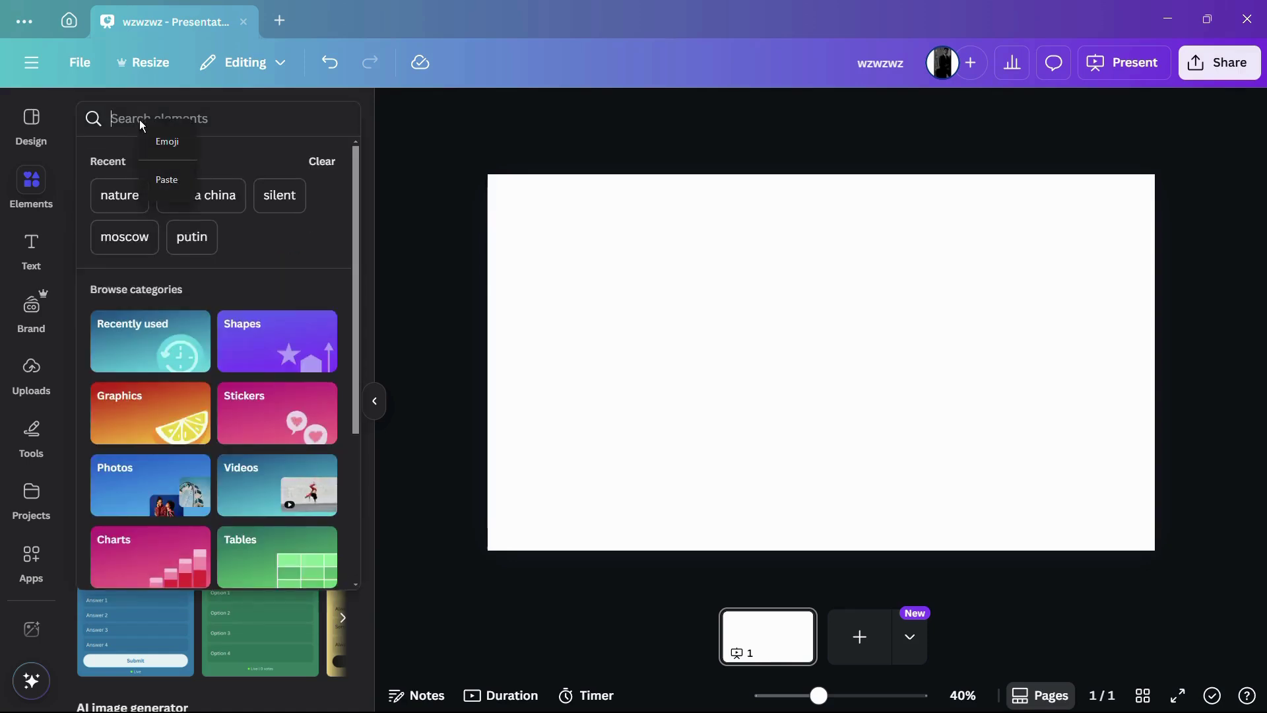
{"action": "key", "text": "Down"}
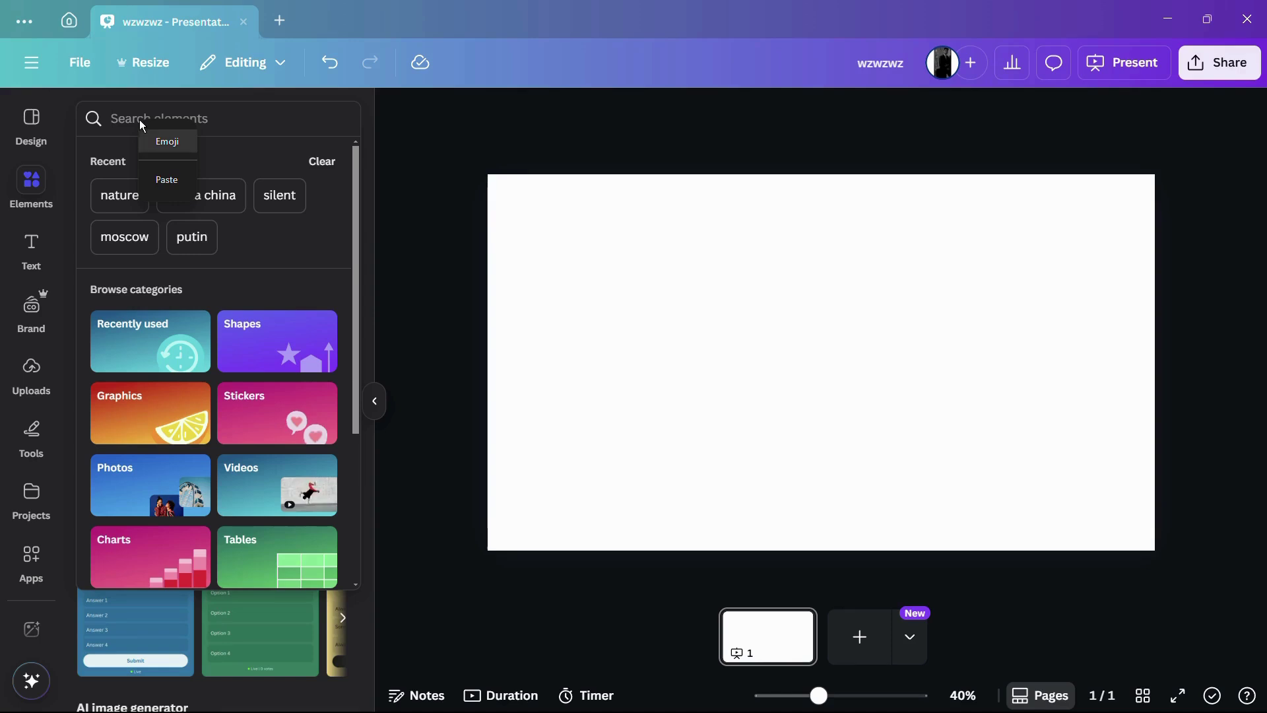
{"action": "key", "text": "Escape"}
{"action": "key", "text": "Escape"}
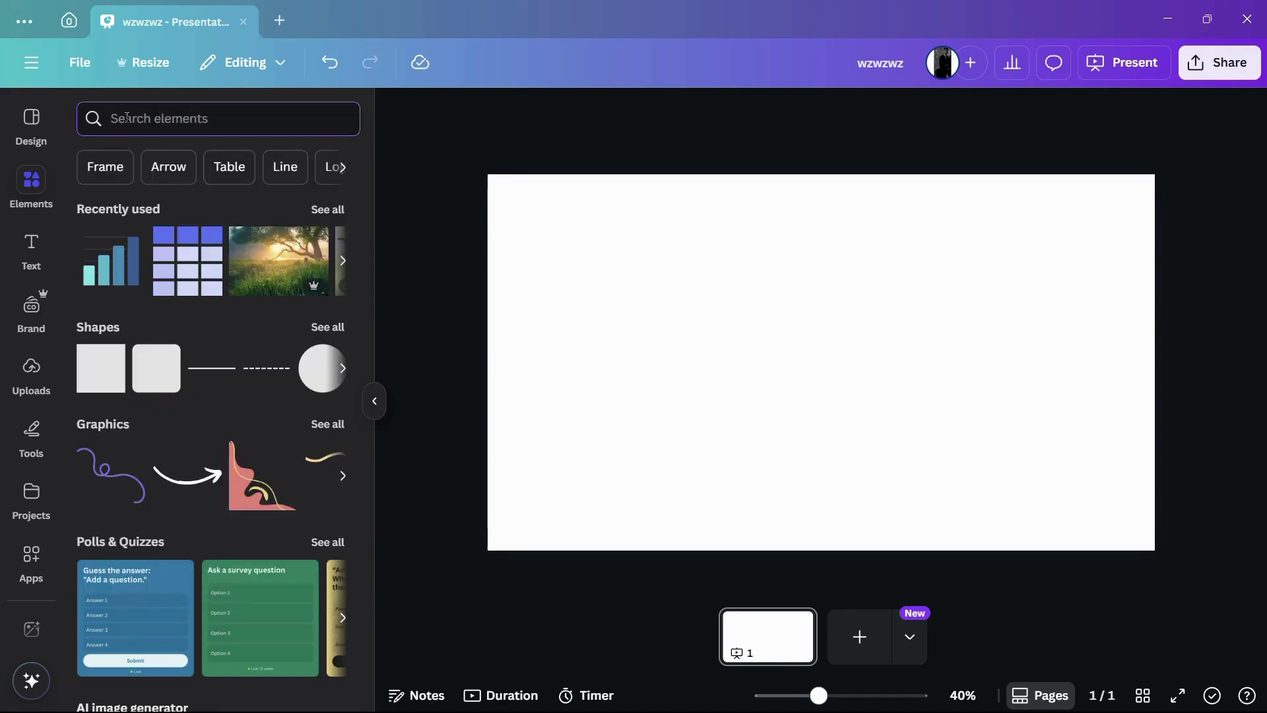
{"action": "type", "text": "cars"}
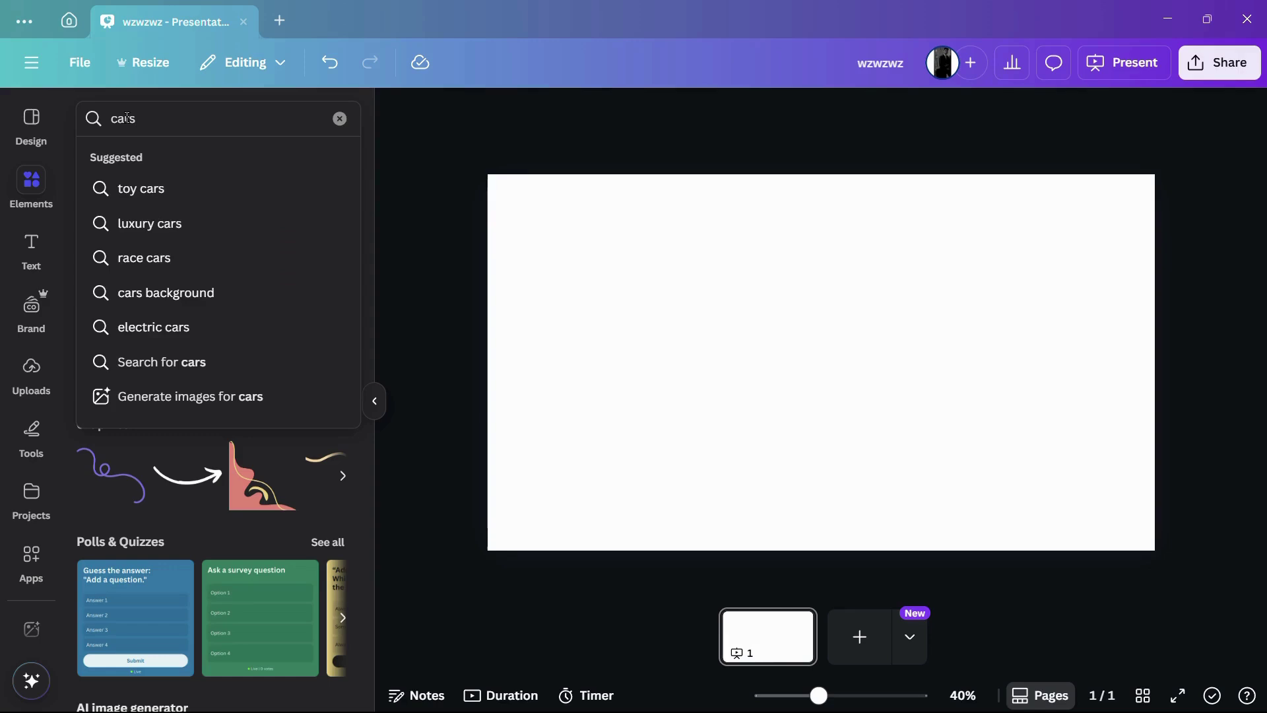
{"action": "key", "text": "Return"}
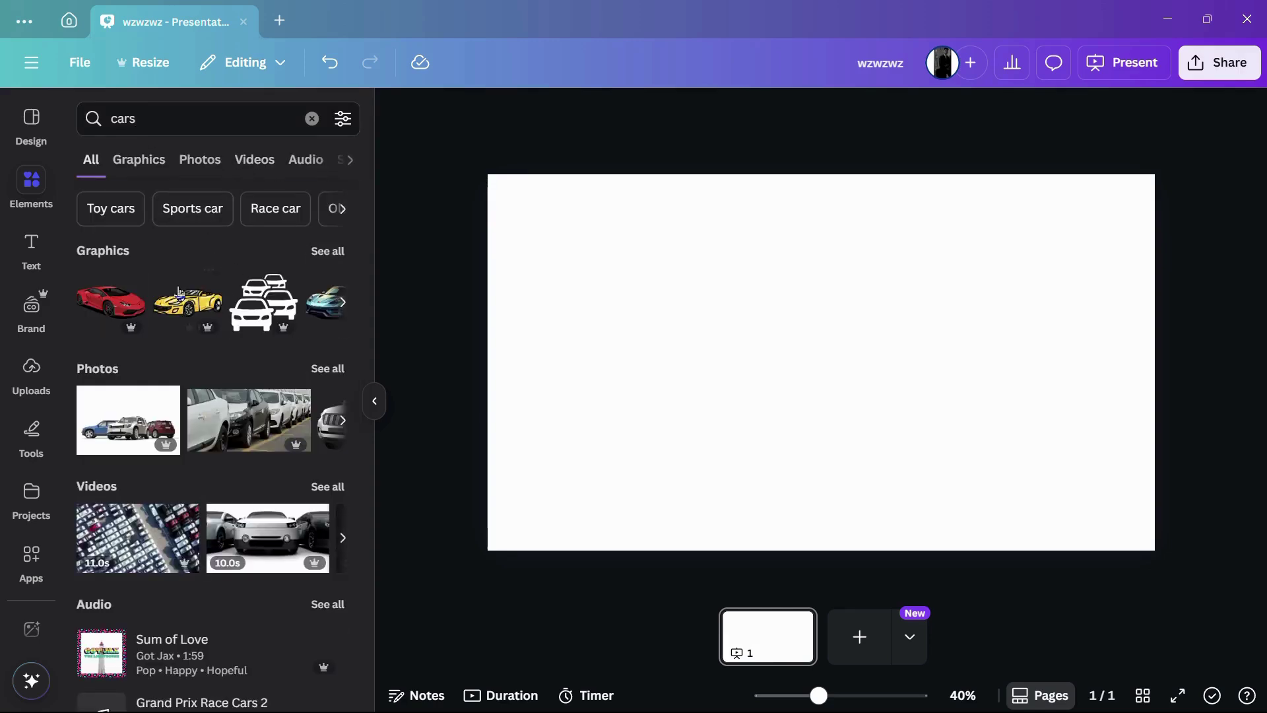
{"action": "left_click", "coordinate": [203, 170]}
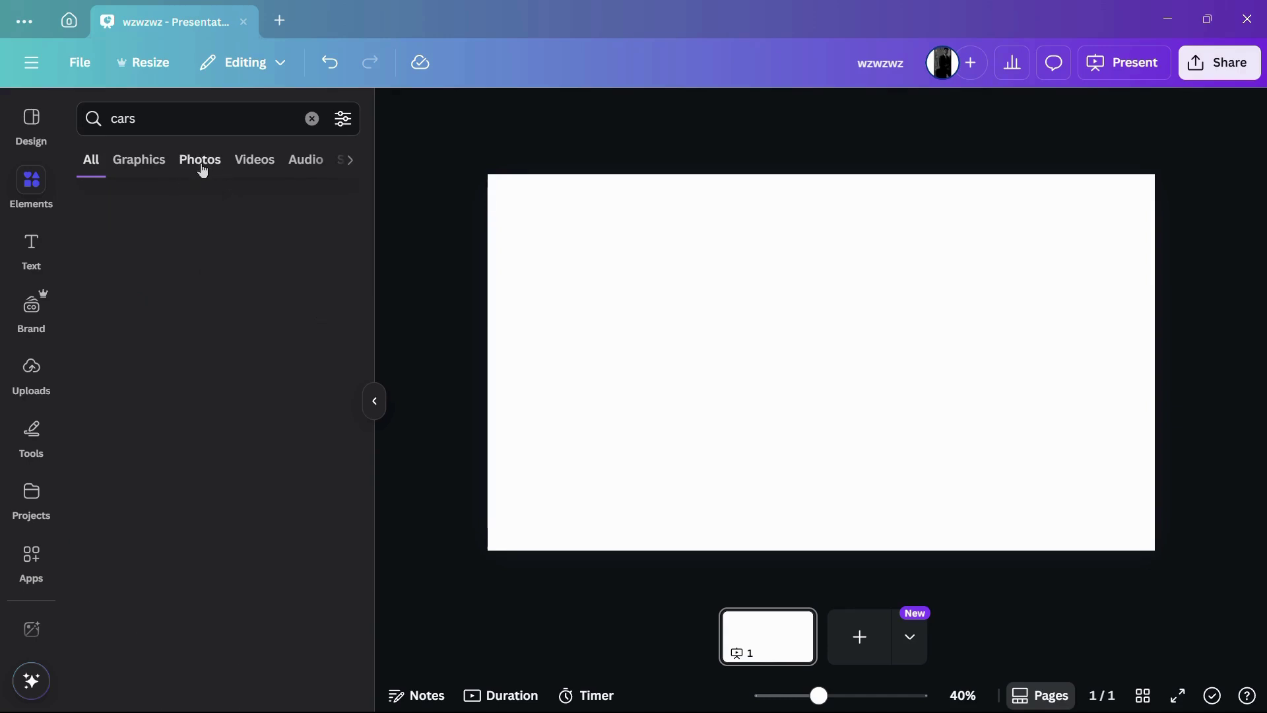
- Add the photo of the red convertible from the car results to the blank page
{"action": "scroll", "coordinate": [254, 319], "scroll_direction": "down", "scroll_amount": 2}
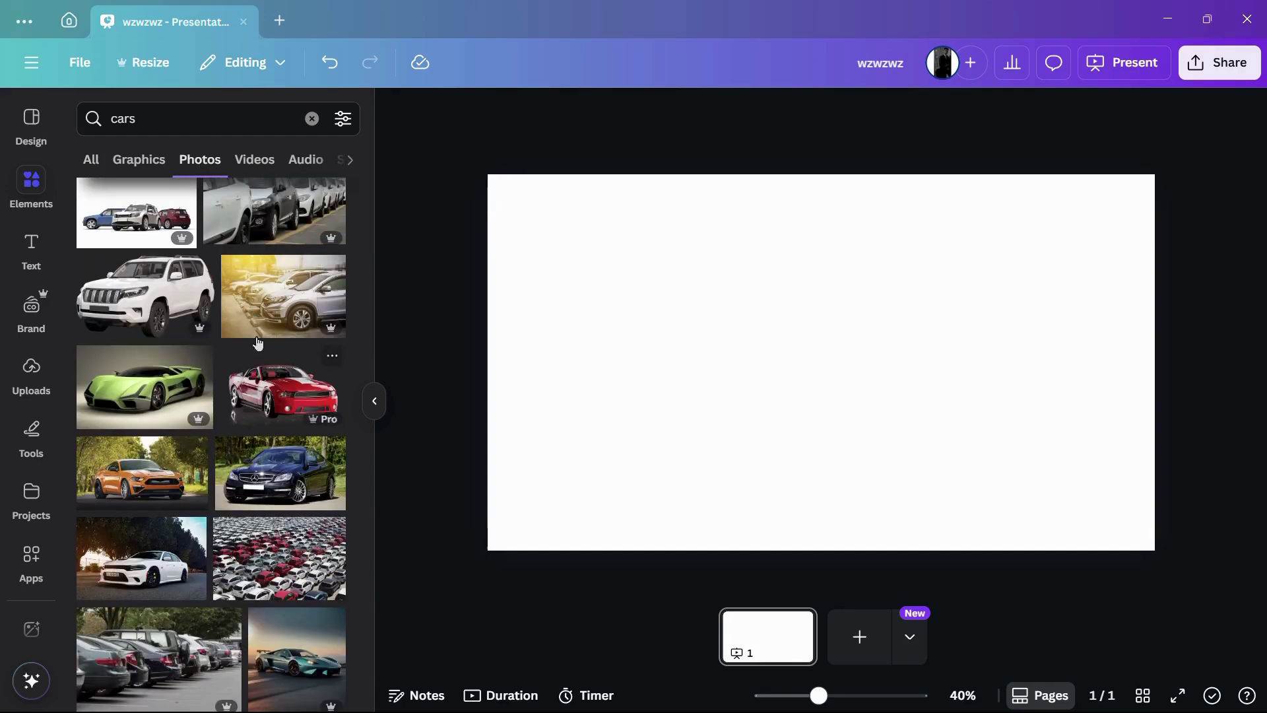
{"action": "scroll", "coordinate": [263, 360], "scroll_direction": "down", "scroll_amount": 4}
{"action": "scroll", "coordinate": [263, 360], "scroll_direction": "up", "scroll_amount": 4}
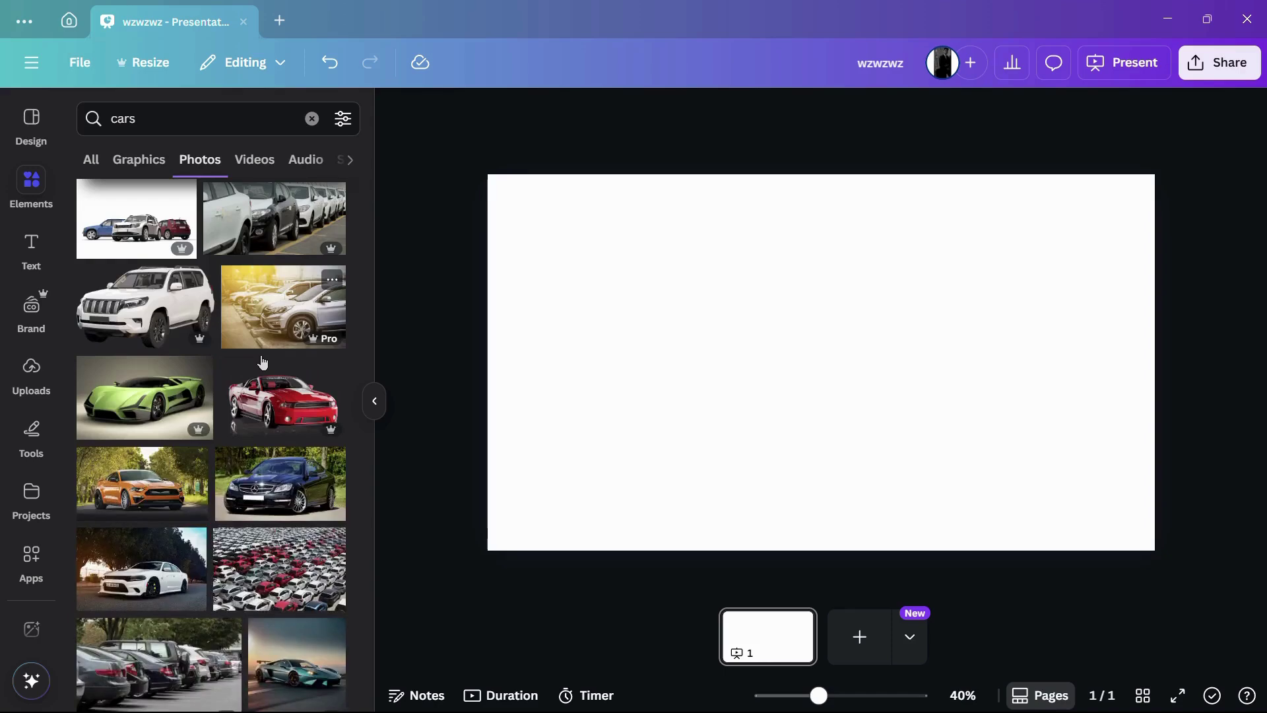
{"action": "scroll", "coordinate": [262, 362], "scroll_direction": "down", "scroll_amount": 4}
{"action": "scroll", "coordinate": [262, 361], "scroll_direction": "up", "scroll_amount": 4}
{"action": "scroll", "coordinate": [262, 361], "scroll_direction": "down", "scroll_amount": 1}
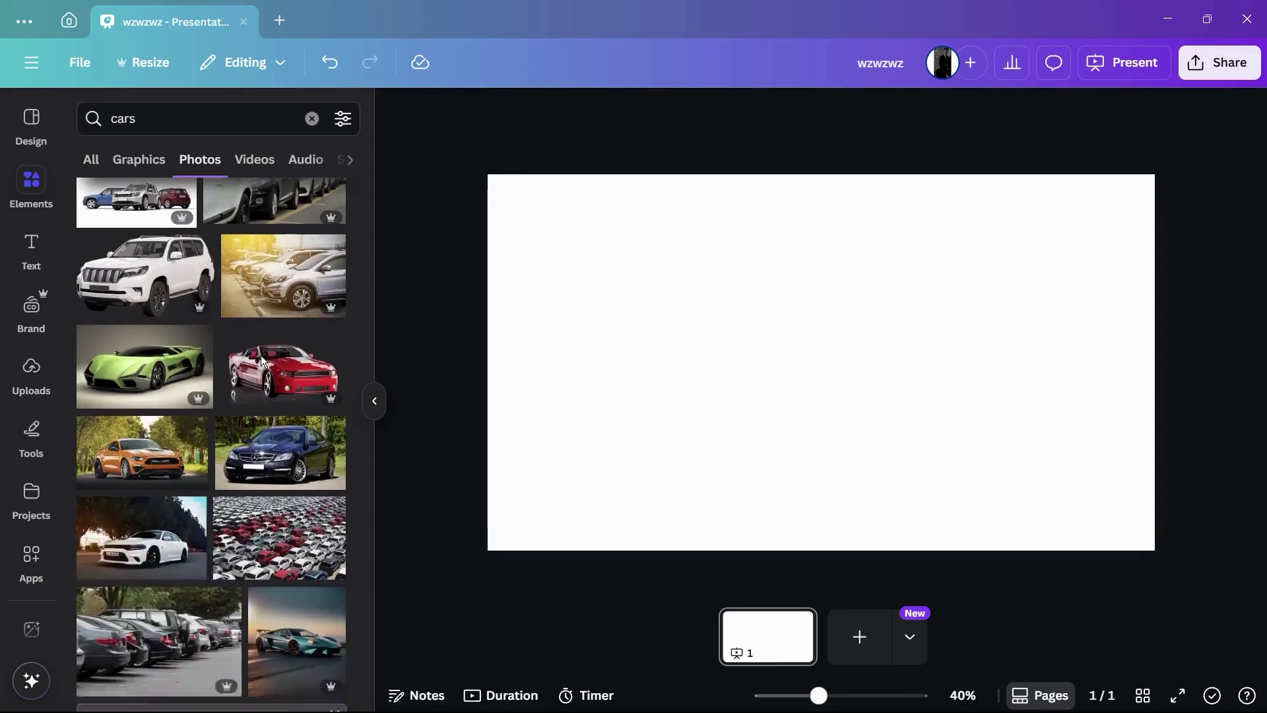
{"action": "scroll", "coordinate": [262, 361], "scroll_direction": "down", "scroll_amount": 1}
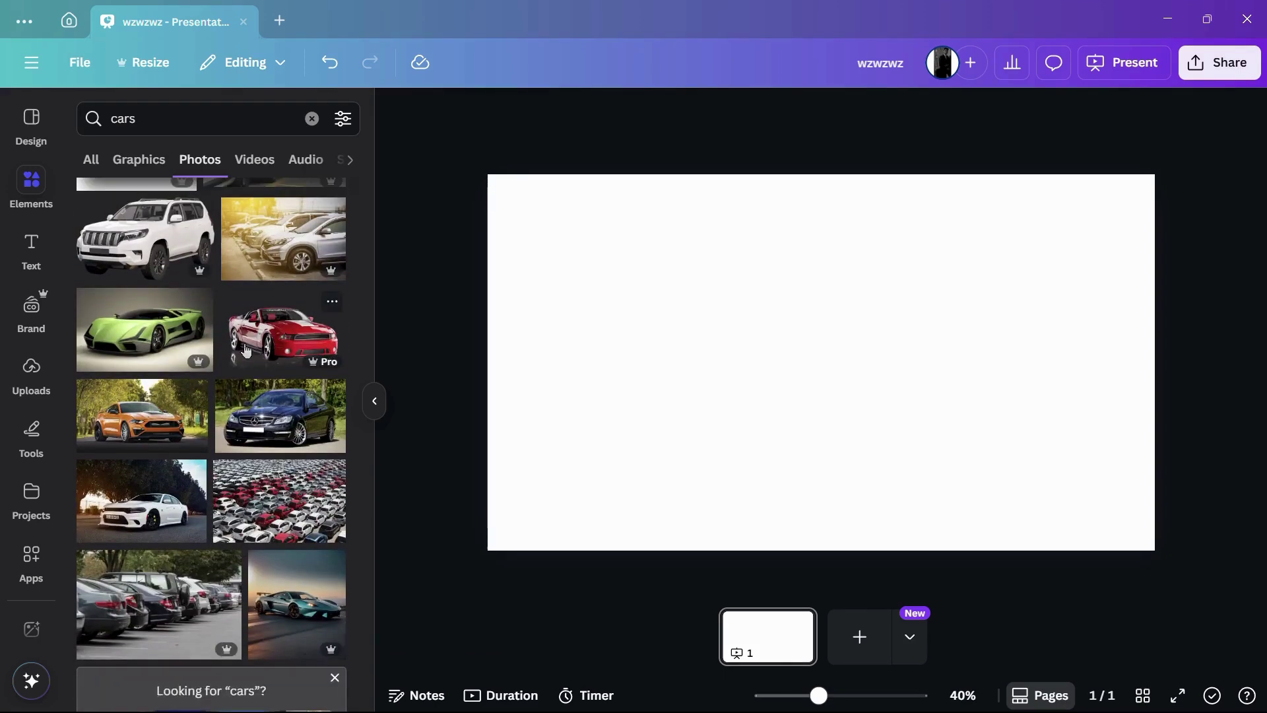
{"action": "left_click", "coordinate": [284, 338]}
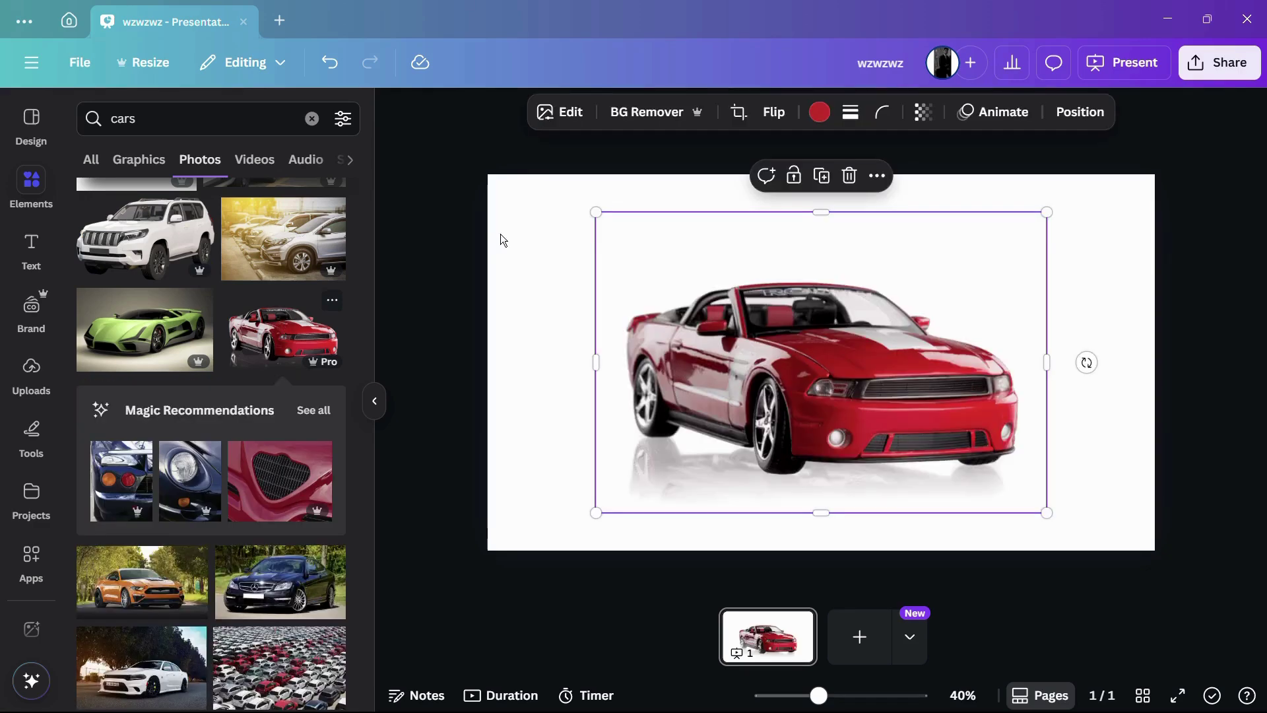
- Move the red convertible photo to the page's upper-left corner and shrink it to about half its size
{"action": "left_click_drag", "start_coordinate": [681, 331], "coordinate": [599, 315]}
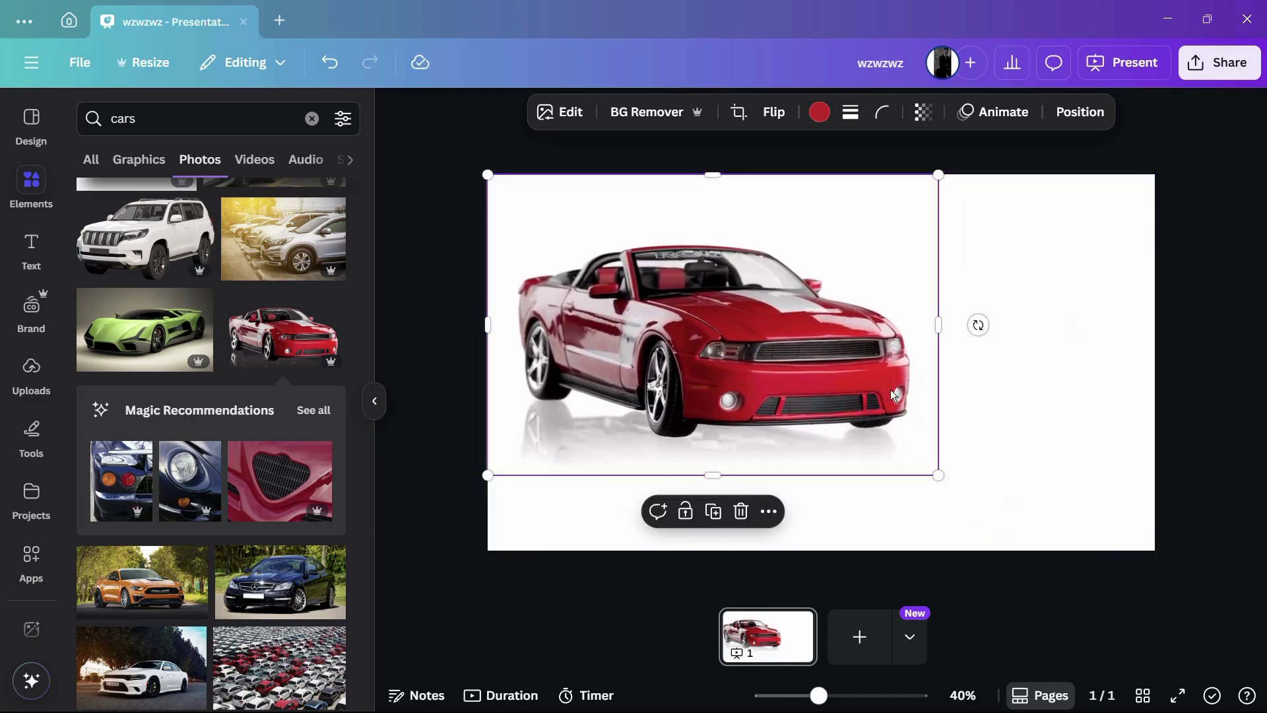
{"action": "mouse_move", "coordinate": [889, 389]}
{"action": "left_mouse_down"}
{"action": "mouse_move", "coordinate": [909, 395]}
{"action": "mouse_move", "coordinate": [886, 381]}
{"action": "mouse_move", "coordinate": [885, 394]}
{"action": "left_mouse_up"}
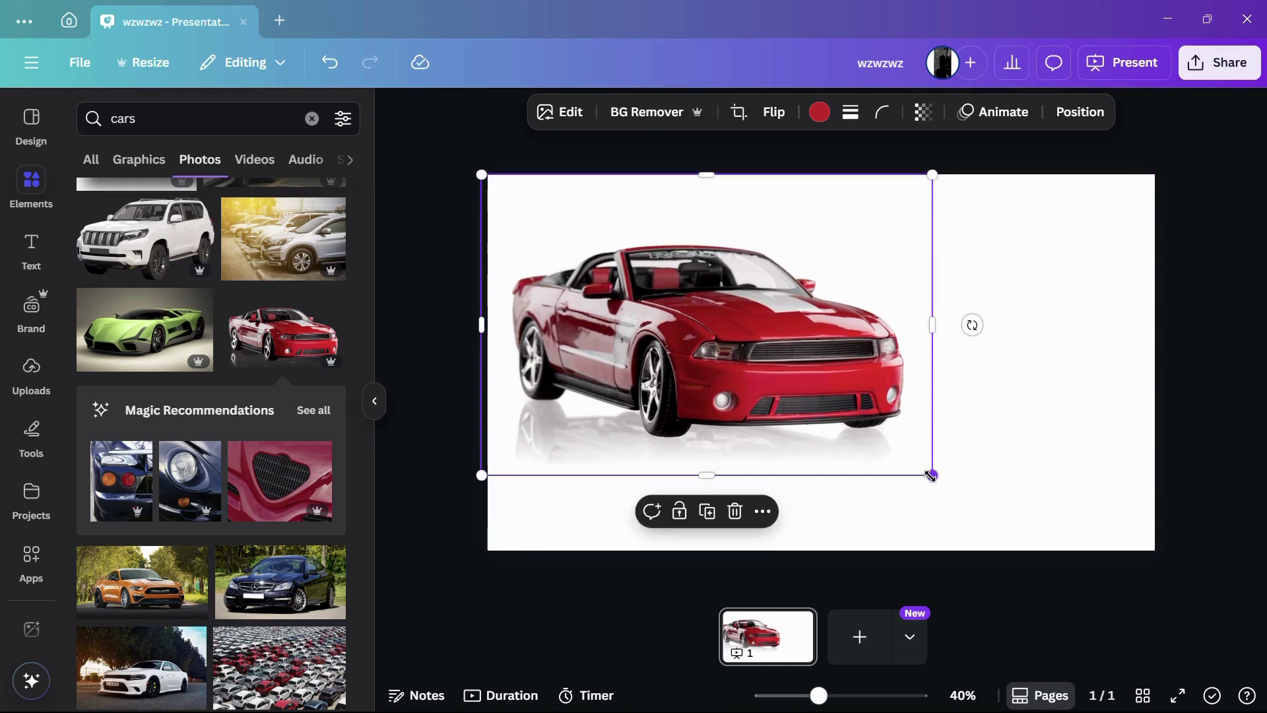
{"action": "left_click_drag", "start_coordinate": [934, 478], "coordinate": [667, 395]}
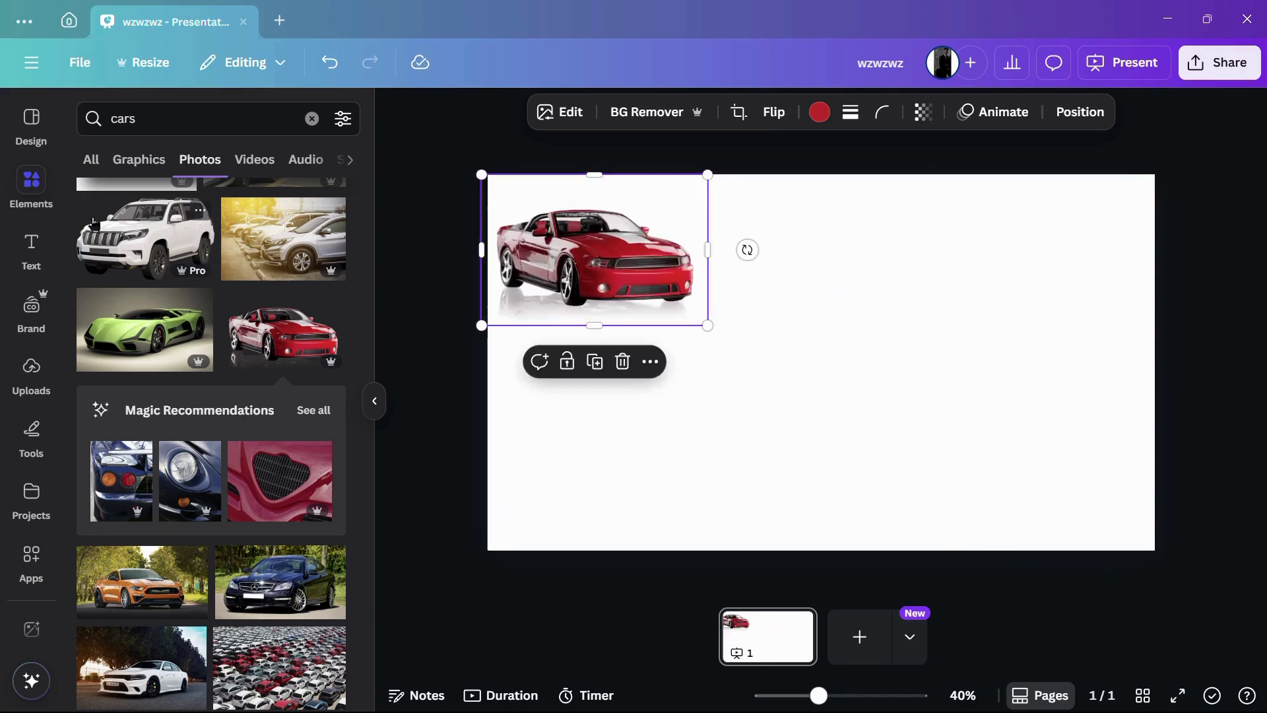
- Add the photo of the orange car among trees and shrink it to under half size in the page's lower-right area
{"action": "scroll", "coordinate": [157, 284], "scroll_direction": "down", "scroll_amount": 1}
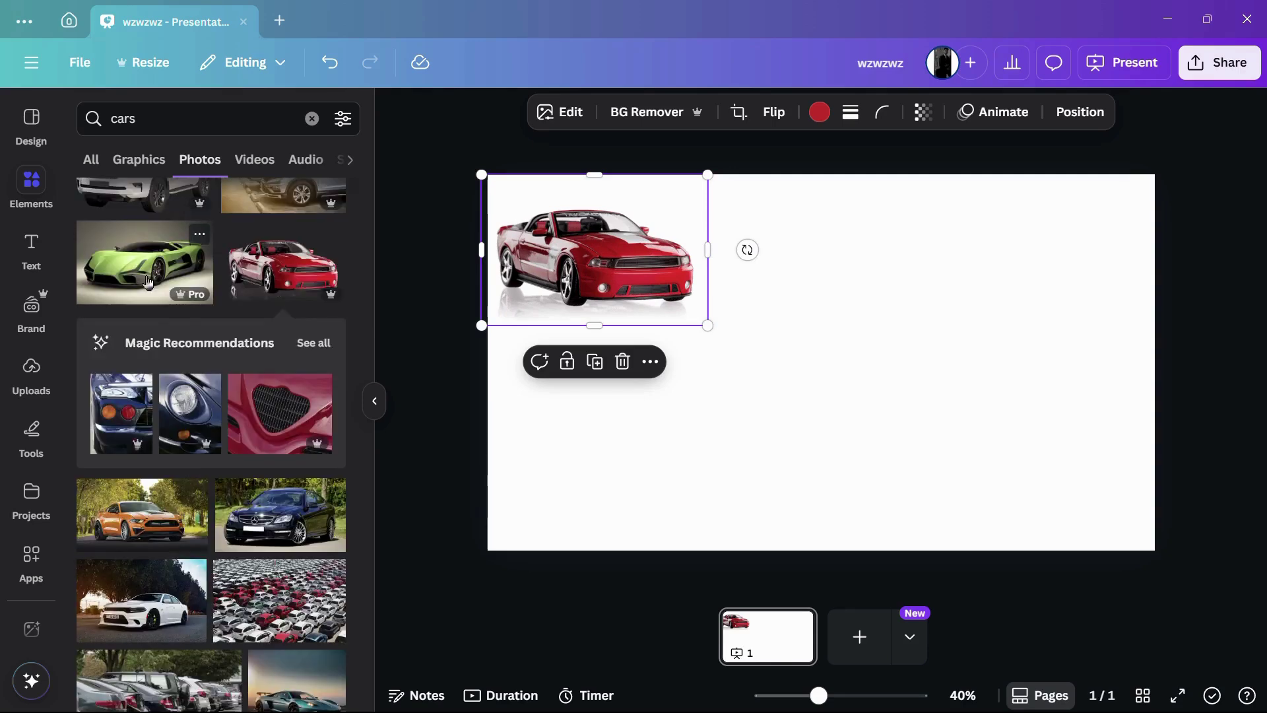
{"action": "scroll", "coordinate": [148, 284], "scroll_direction": "down", "scroll_amount": 1}
{"action": "scroll", "coordinate": [155, 451], "scroll_direction": "down", "scroll_amount": 1}
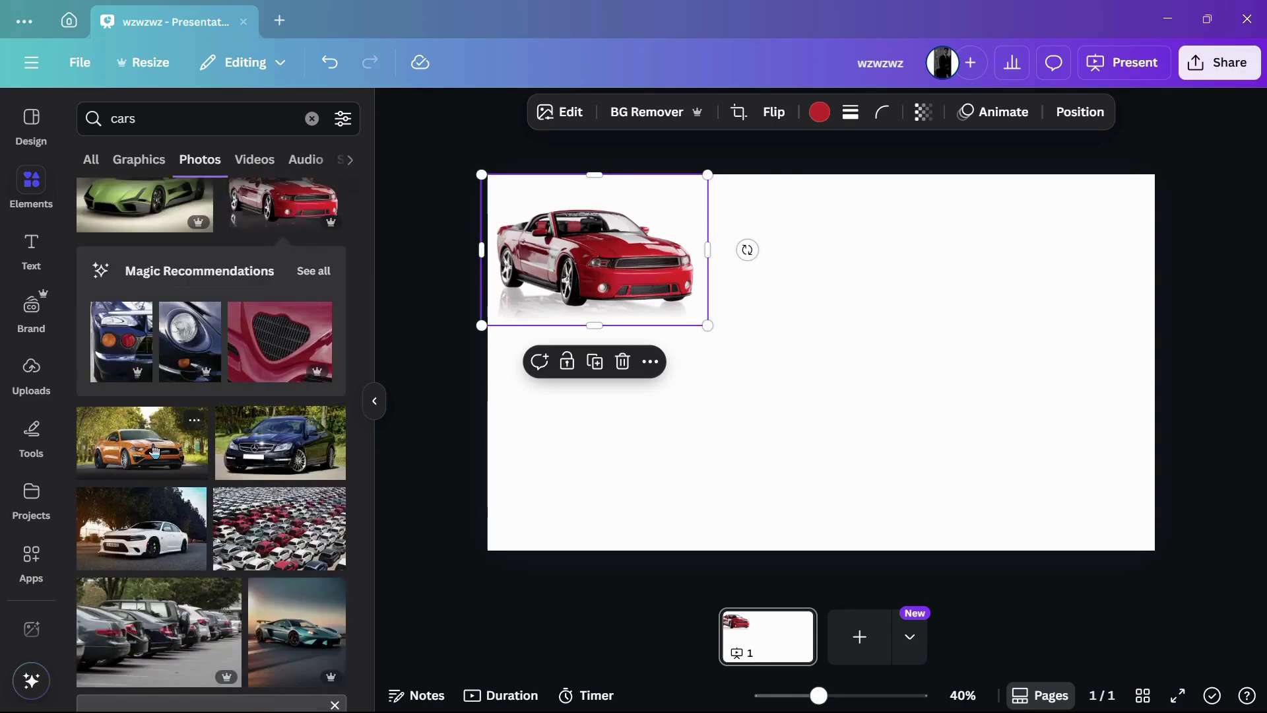
{"action": "left_click", "coordinate": [155, 451]}
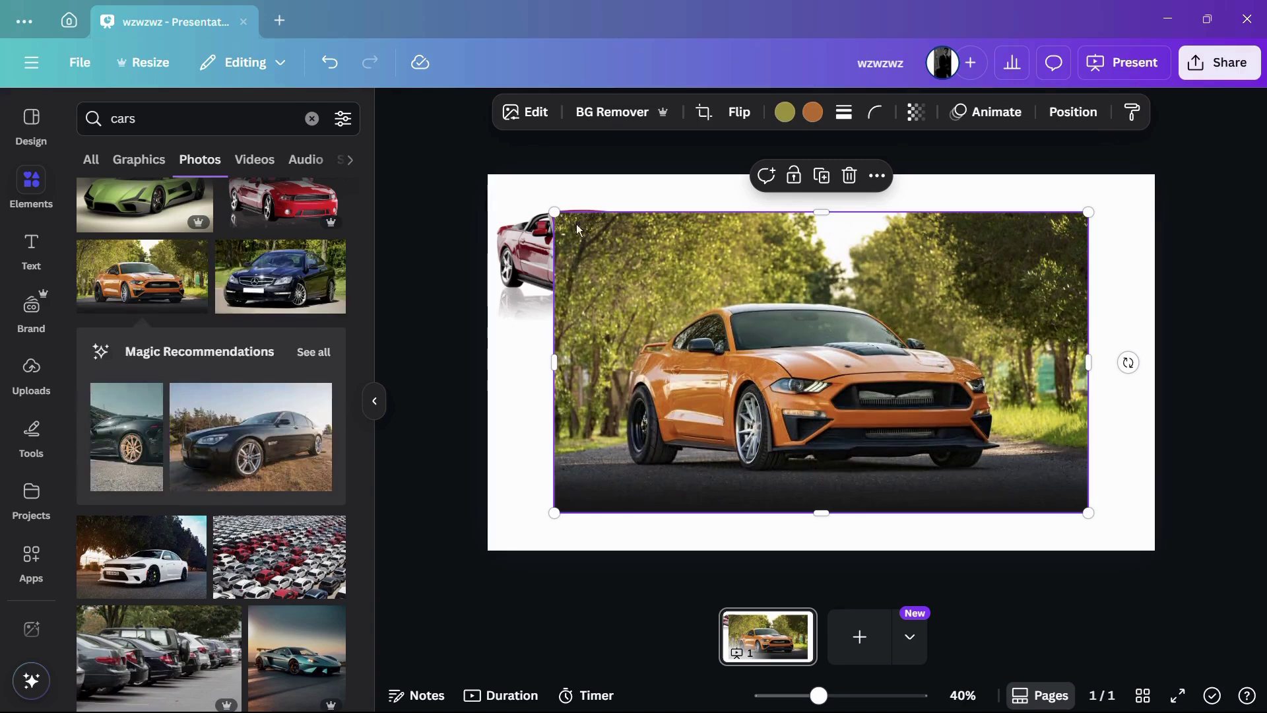
{"action": "left_click_drag", "start_coordinate": [556, 217], "coordinate": [873, 355]}
- Star the red convertible photo in the search results, then close its details and deselect the orange car photo
{"action": "scroll", "coordinate": [281, 263], "scroll_direction": "up", "scroll_amount": 5}
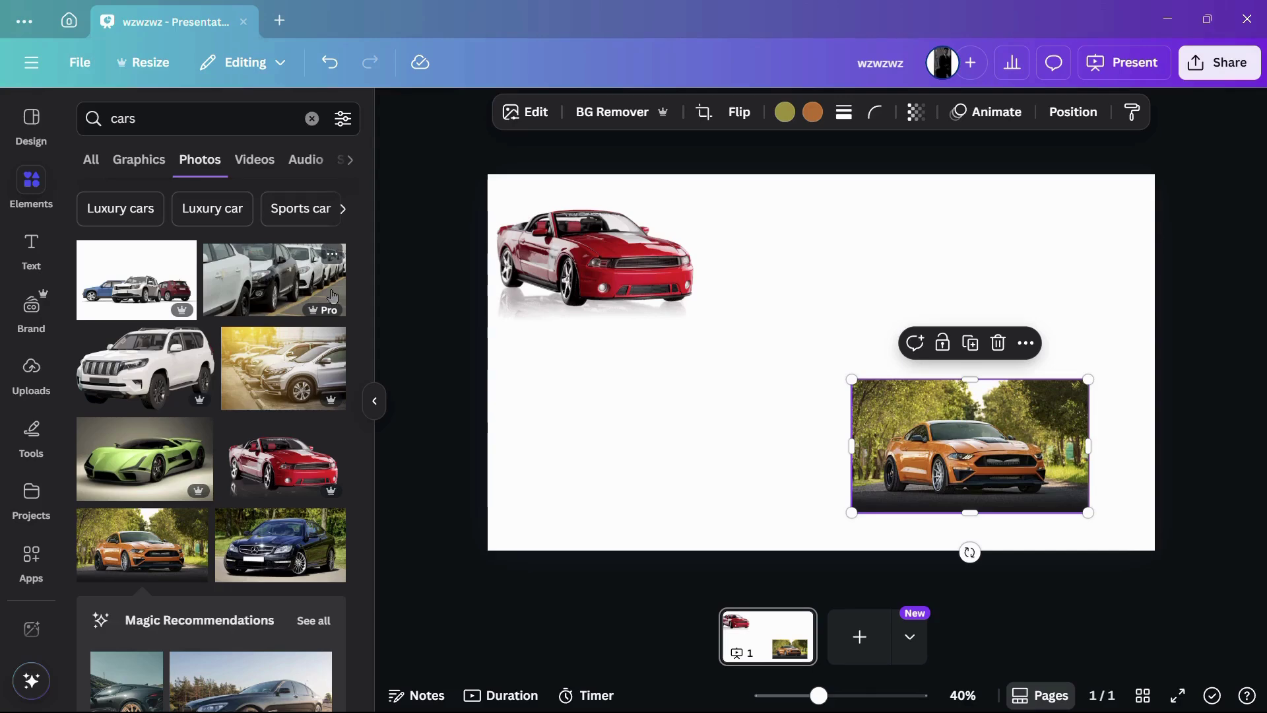
{"action": "mouse_move", "coordinate": [315, 312]}
{"action": "scroll", "coordinate": [310, 340], "scroll_direction": "down", "scroll_amount": 3}
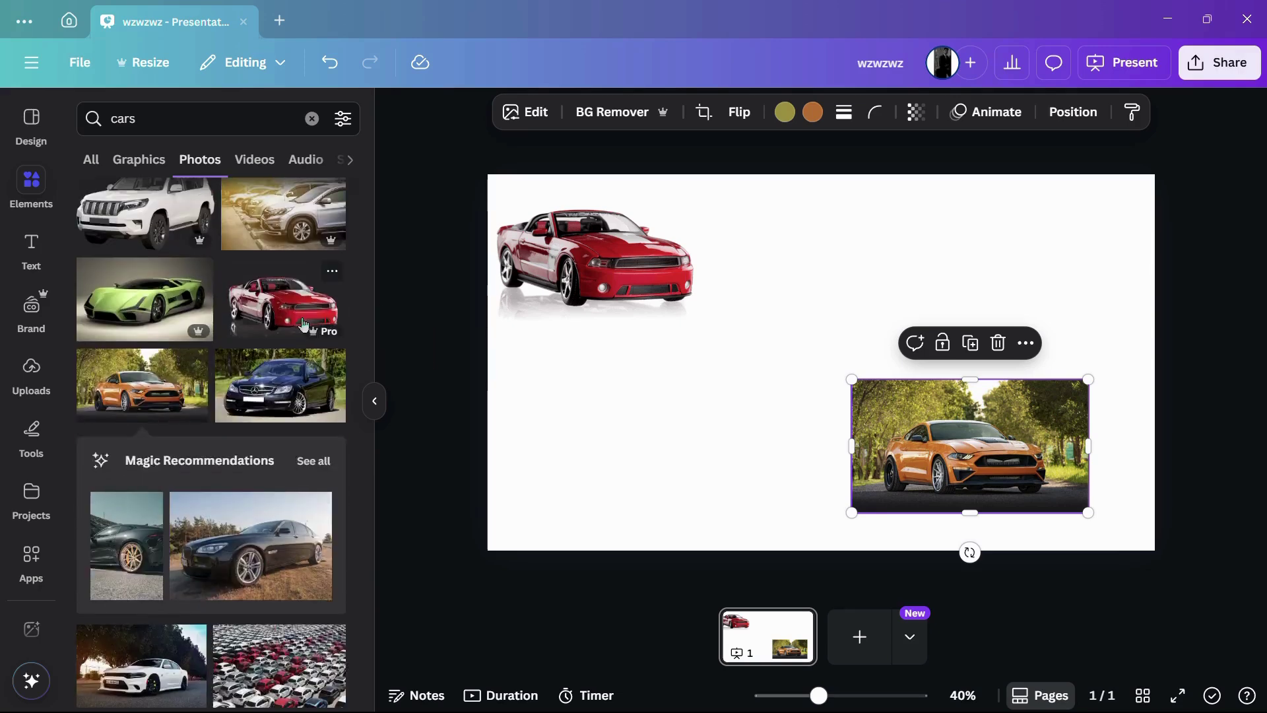
{"action": "mouse_move", "coordinate": [335, 276]}
{"action": "left_click", "coordinate": [333, 273]}
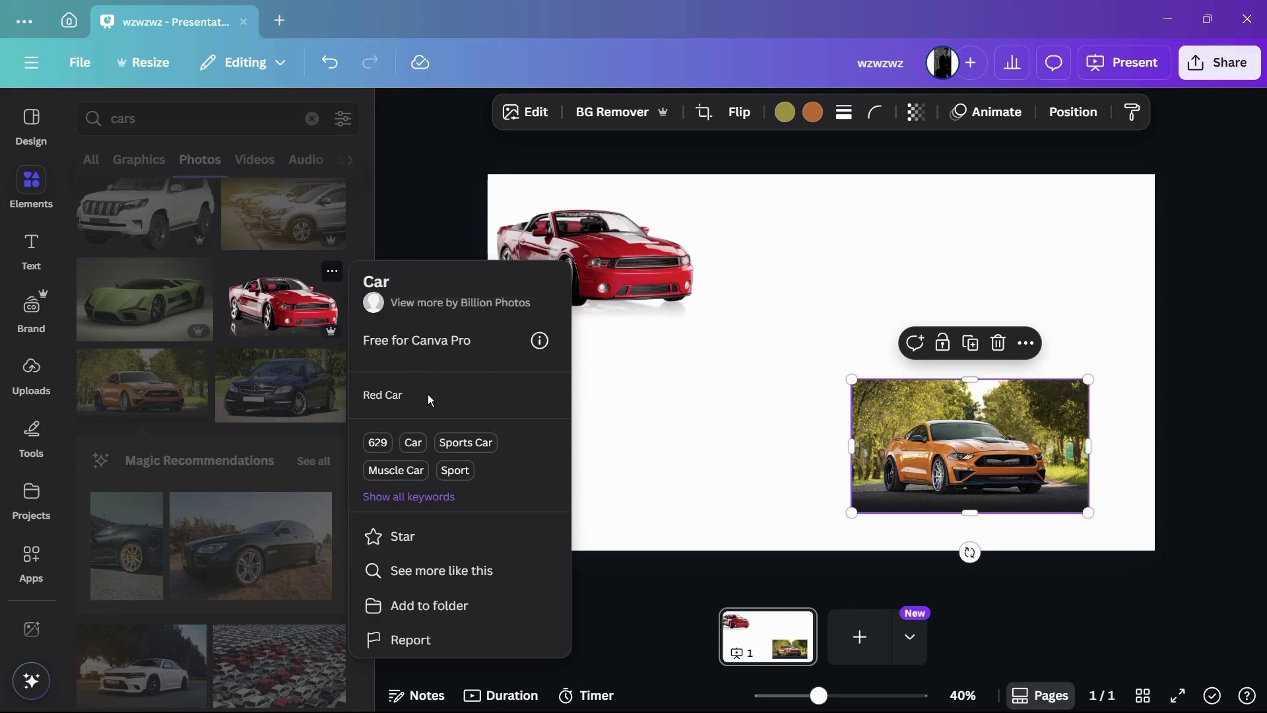
{"action": "left_click", "coordinate": [410, 536]}
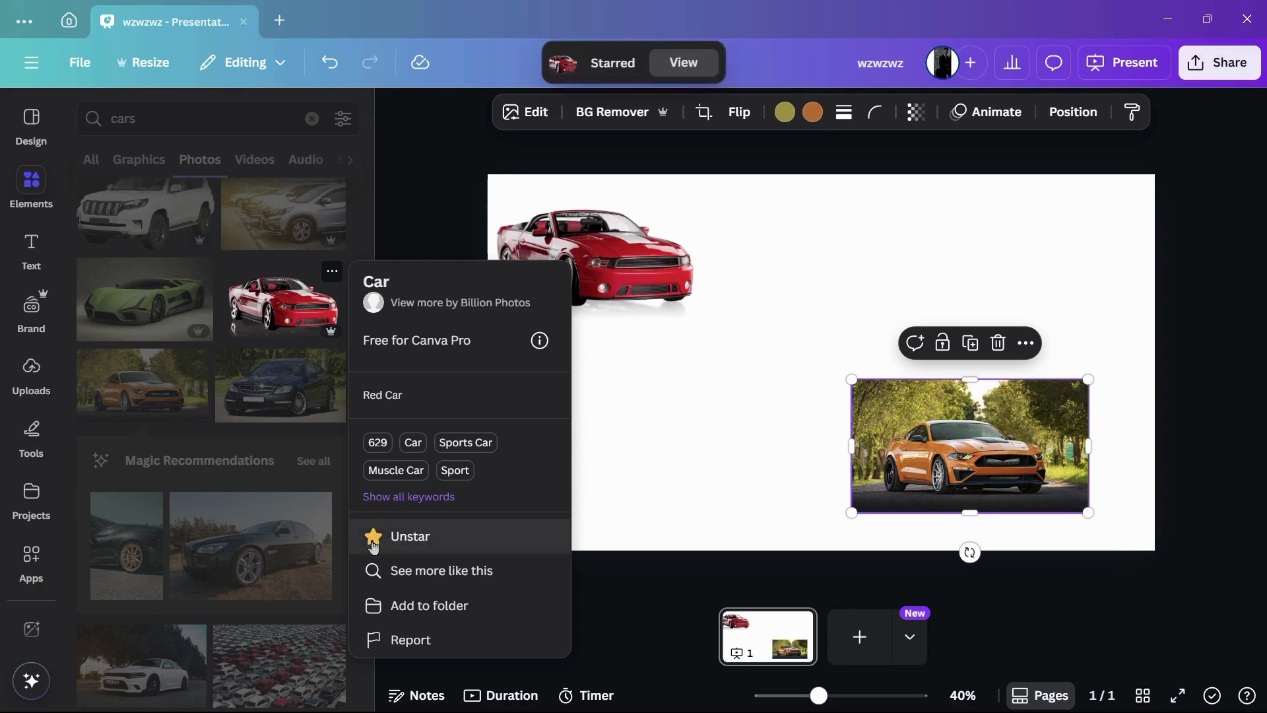
{"action": "left_click", "coordinate": [423, 211]}
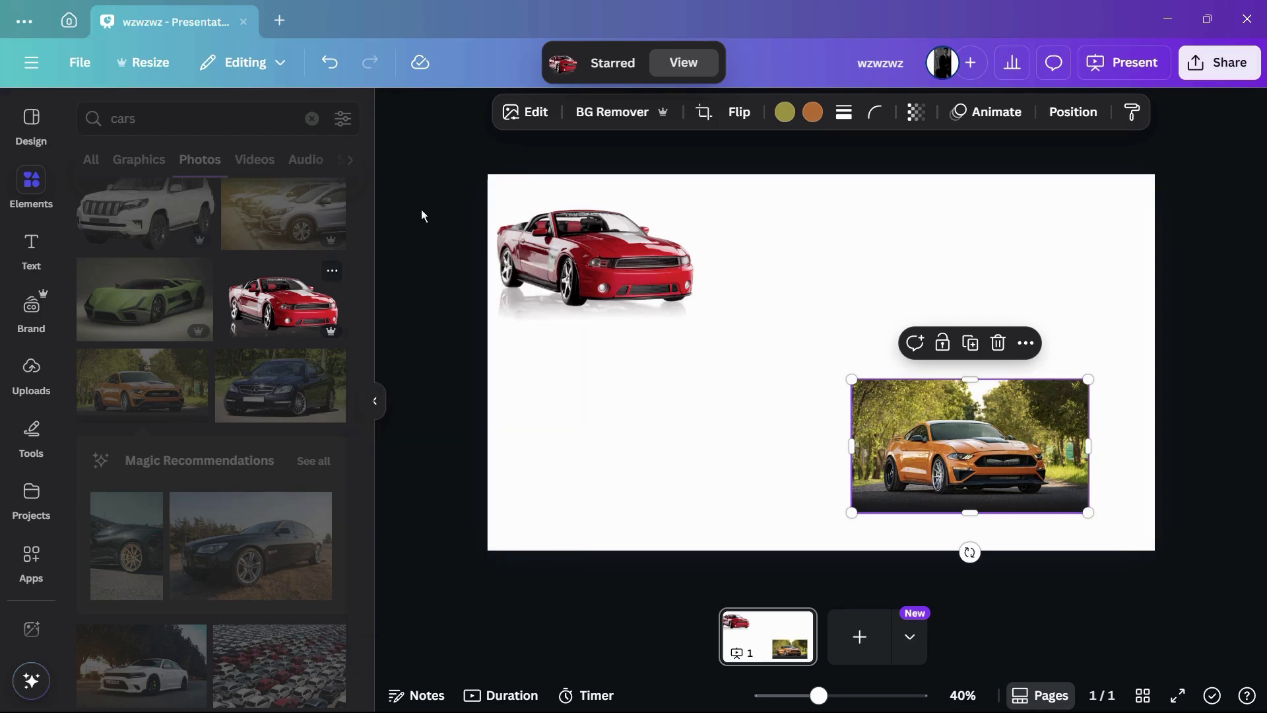
{"action": "left_click", "coordinate": [422, 215]}
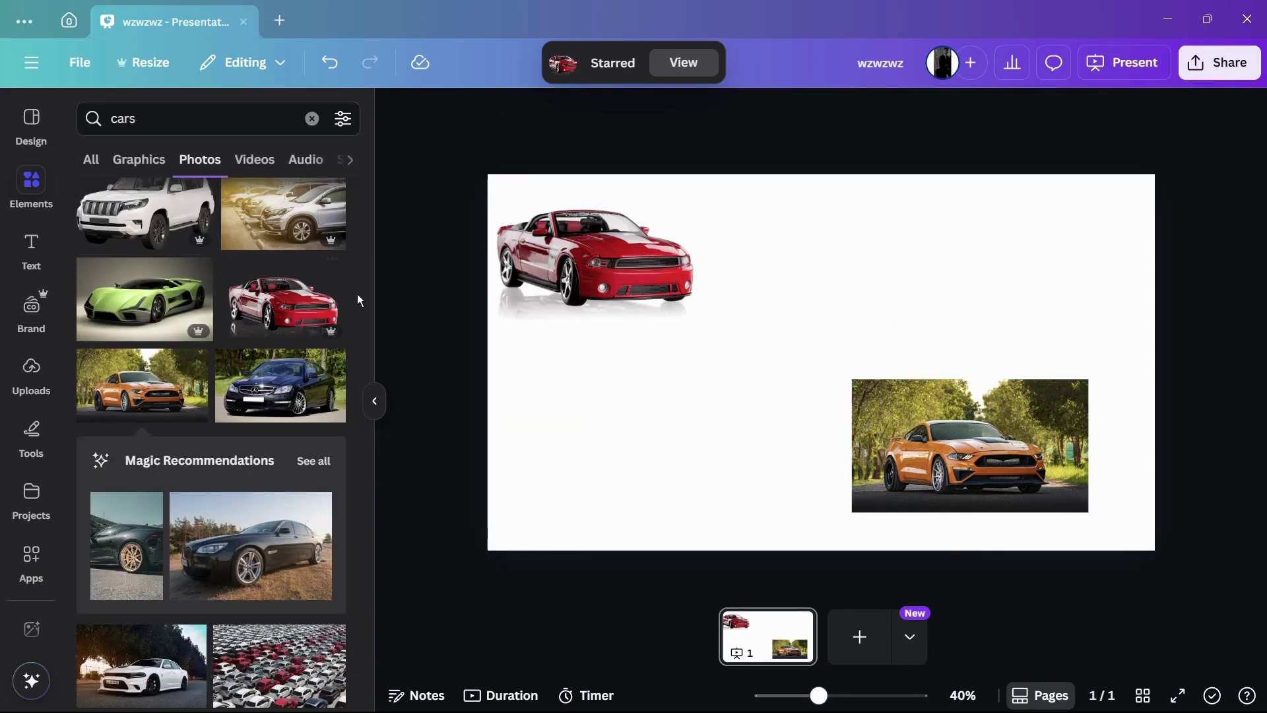